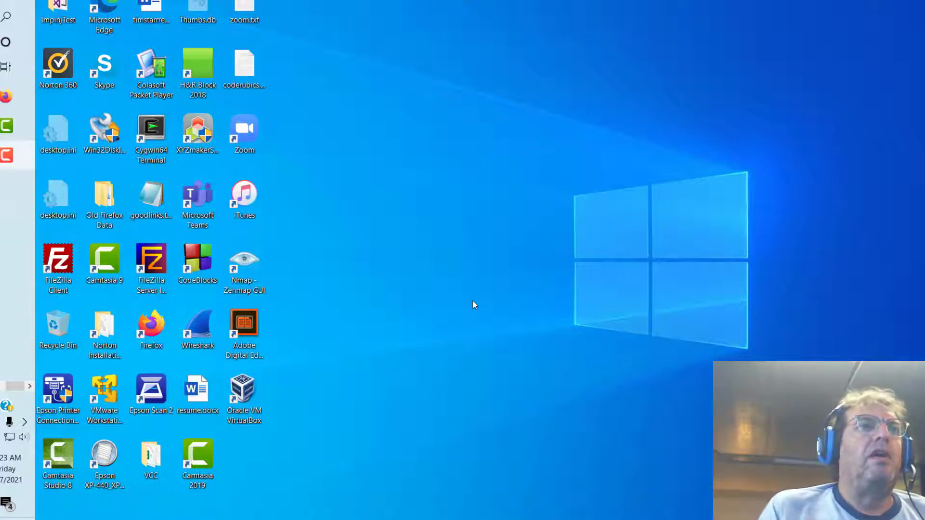
# Step: Move aside and minimize the screen recorder, then launch VirtualBox Manager from its desktop shortcut
pyautogui.click(16, 156)
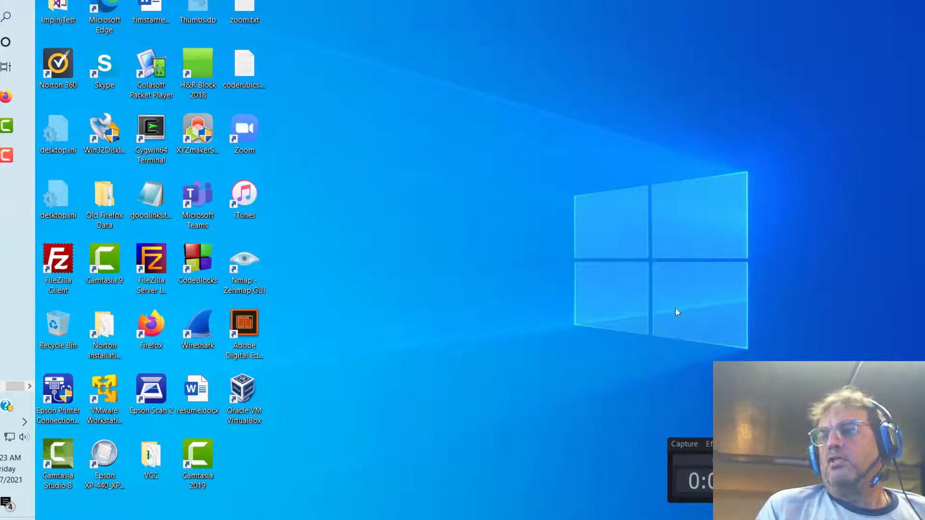
pyautogui.moveTo(867, 444); pyautogui.dragTo(737, 432)
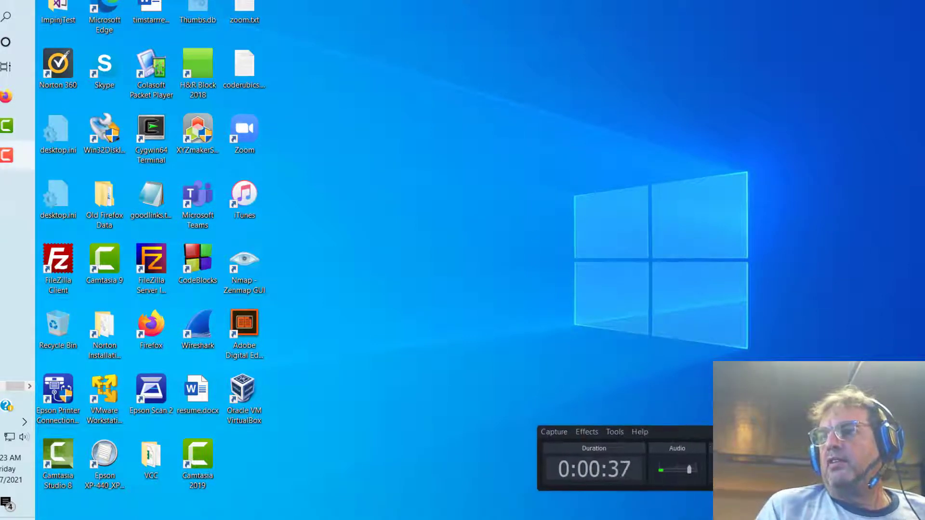
pyautogui.click(830, 432)
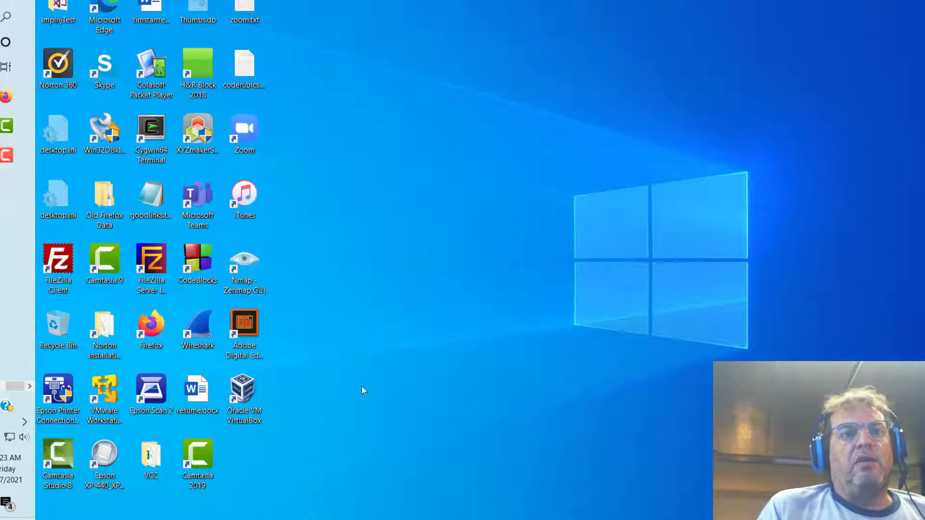
pyautogui.doubleClick(245, 394)
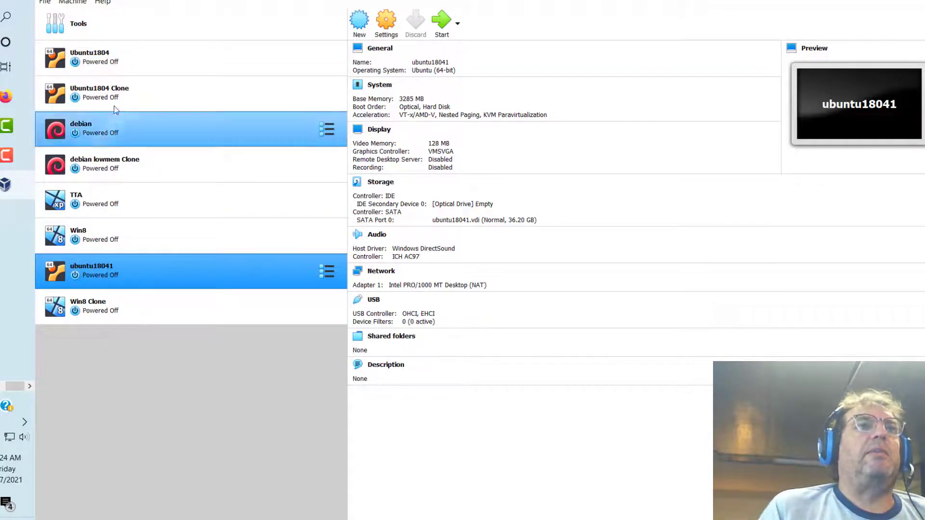
# Step: Define a new Ubuntu (64-bit) machine named Ubuntu20 with 3578 MB memory and a new virtual hard disk
pyautogui.click(357, 25)
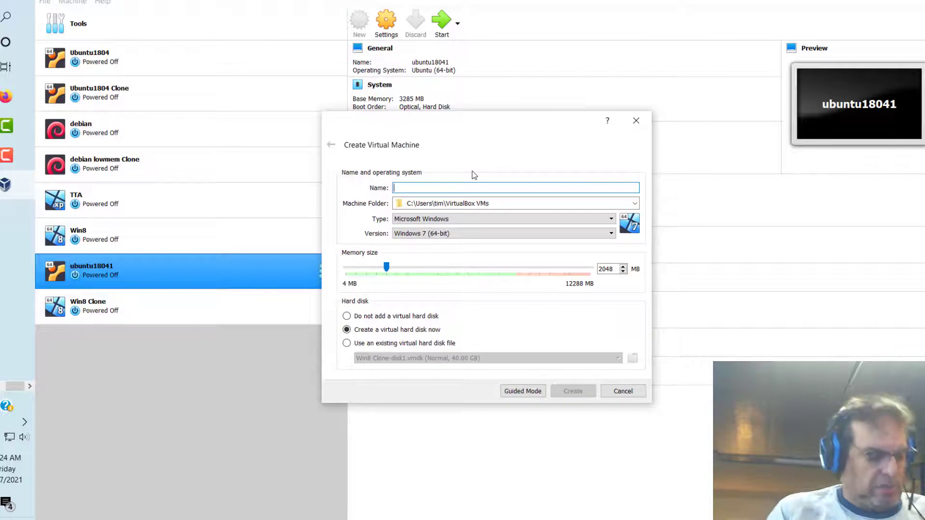
pyautogui.write('Ubuntu')
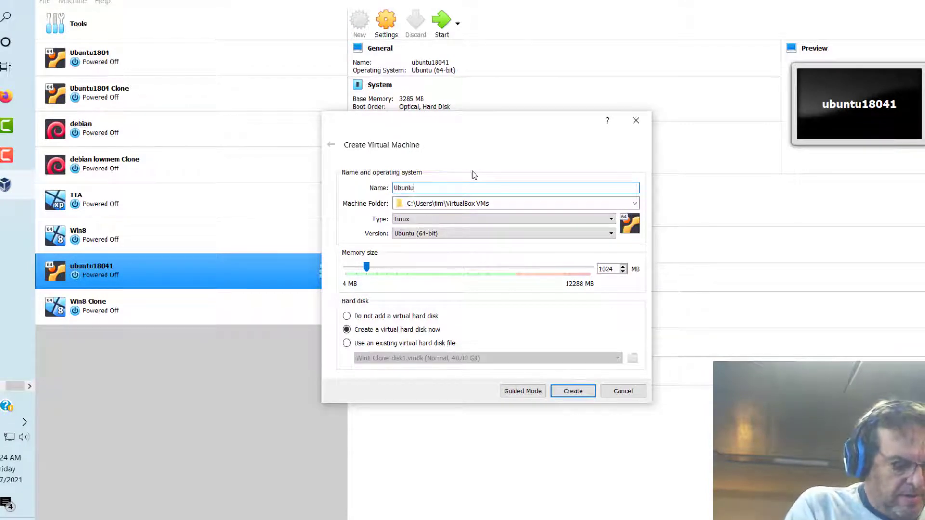
pyautogui.write('20')
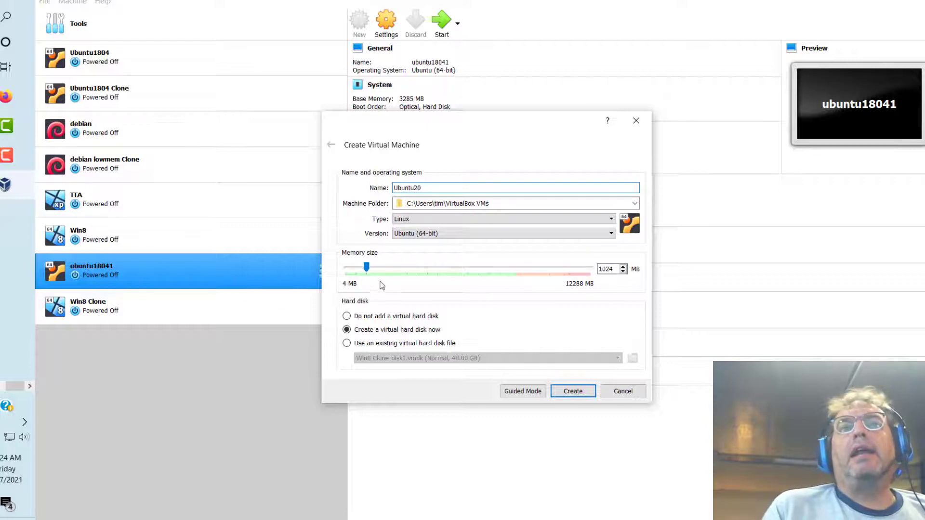
pyautogui.moveTo(369, 270); pyautogui.dragTo(420, 278)
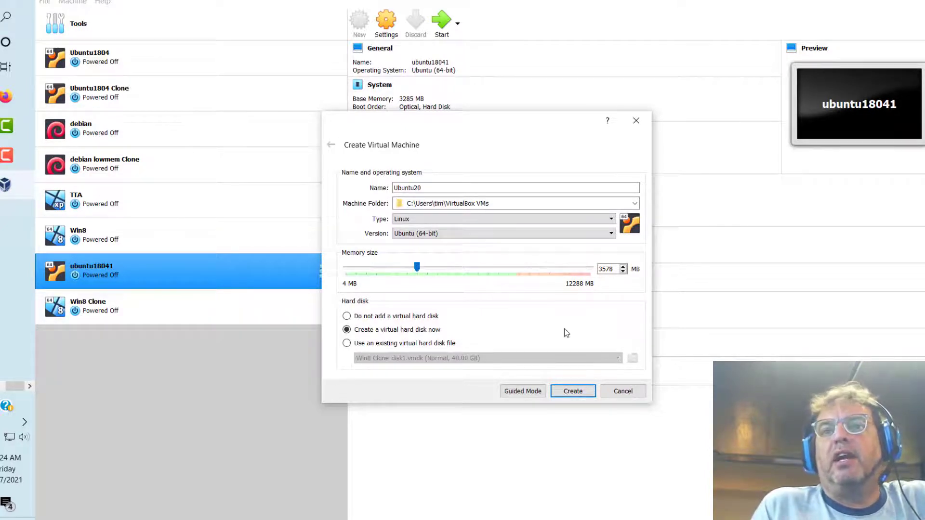
pyautogui.click(573, 391)
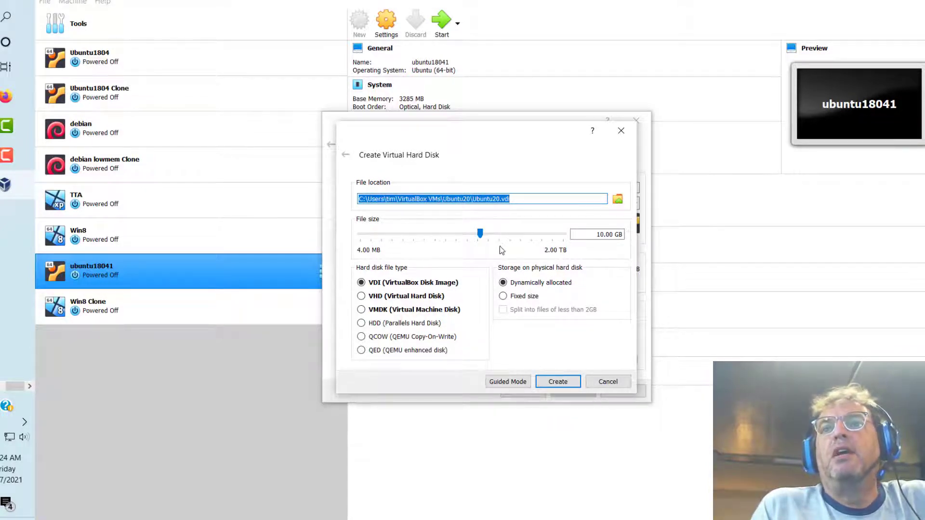
# Step: Give Ubuntu20 a 40.85 GB dynamically allocated VDI disk and finish creating the machine
pyautogui.moveTo(481, 233); pyautogui.dragTo(504, 235)
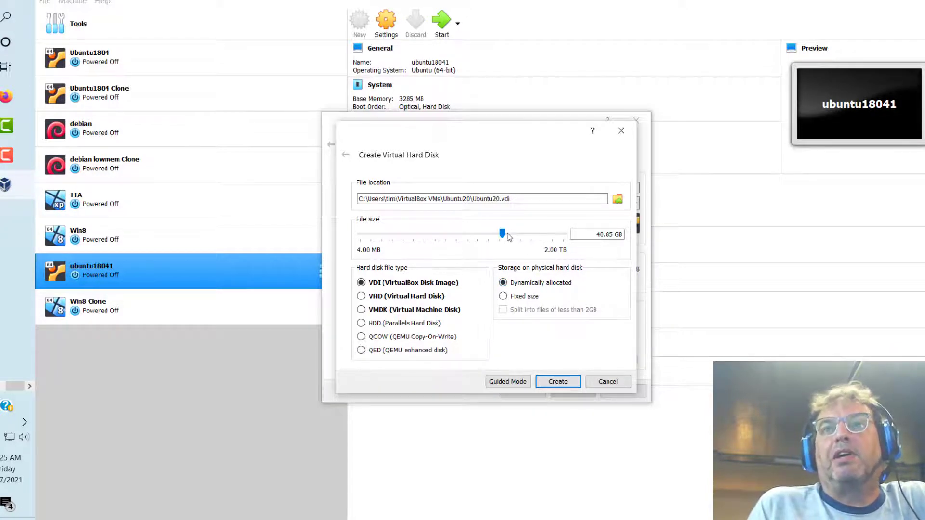
pyautogui.moveTo(509, 241)
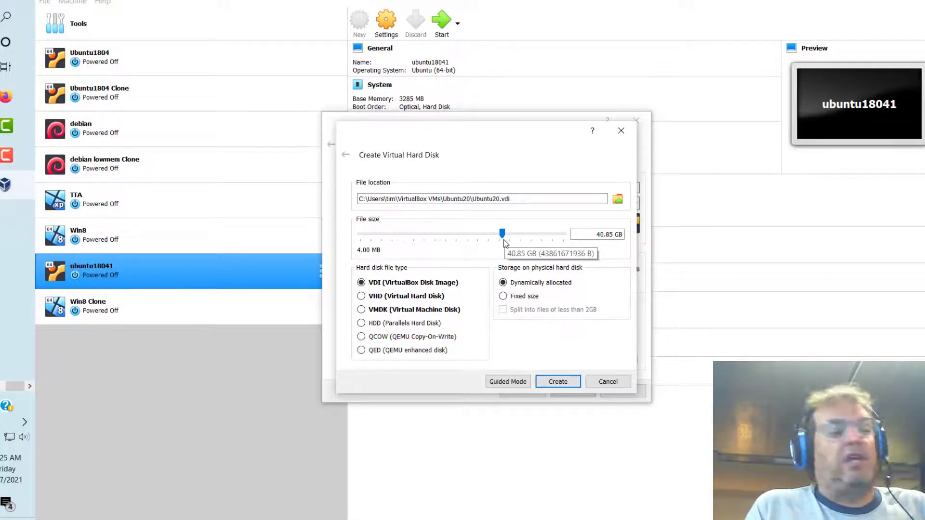
pyautogui.click(552, 385)
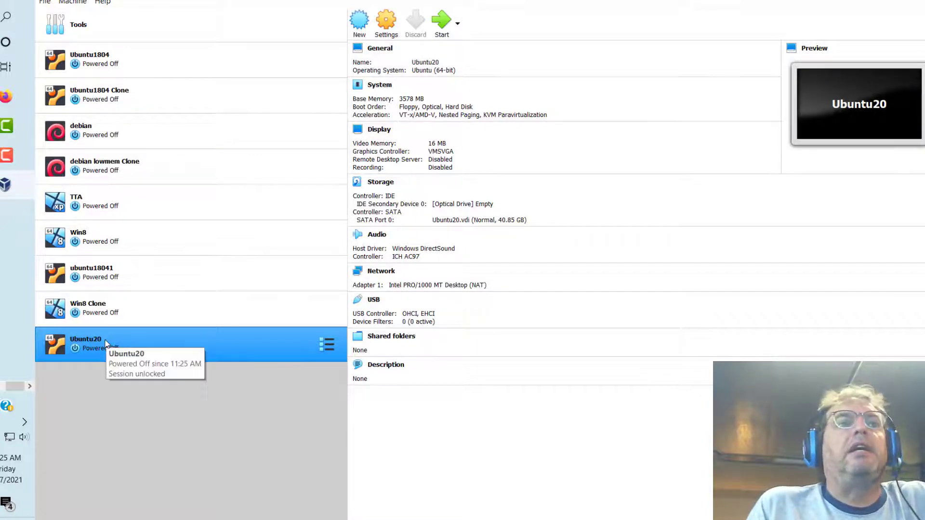
# Step: Open Ubuntu20's settings and review the Network (NAT adapter) and Audio (ICH AC97) pages
pyautogui.click(389, 22)
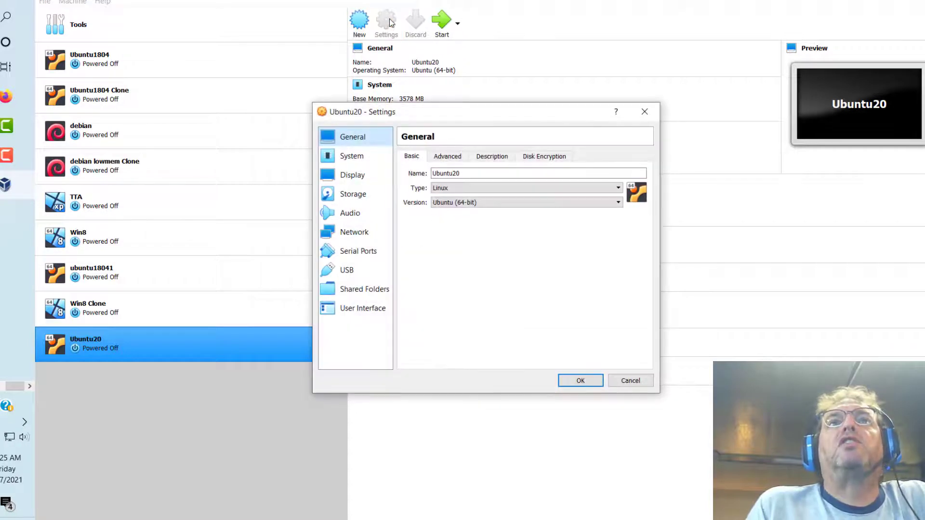
pyautogui.click(352, 233)
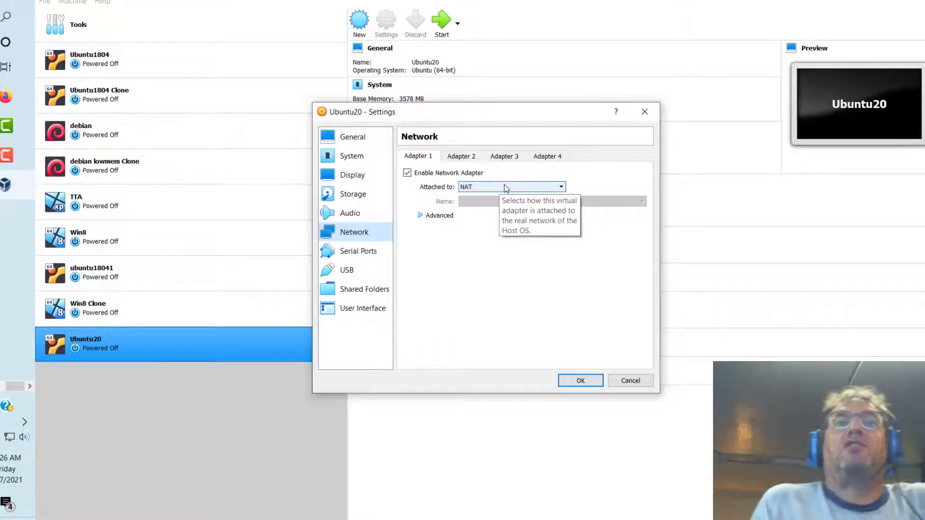
pyautogui.click(356, 215)
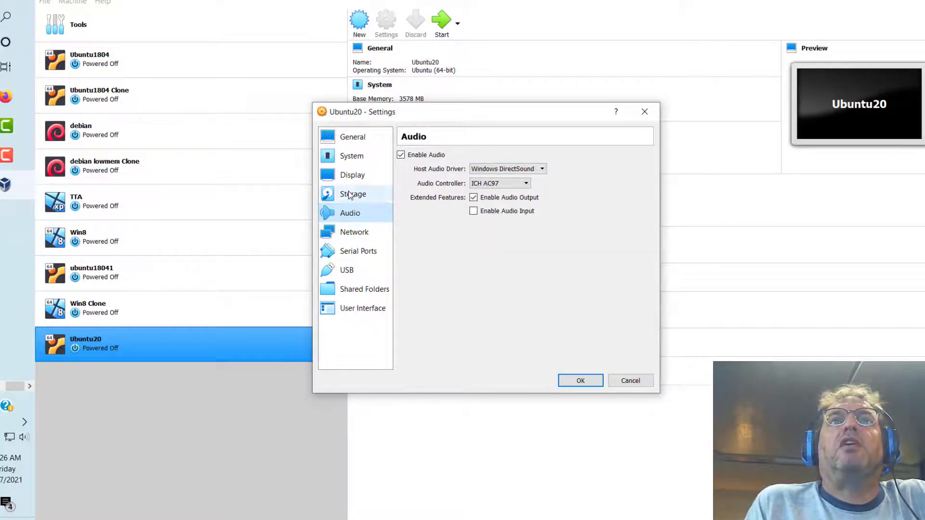
# Step: Set Ubuntu20's video memory to 81 MB on the Display page
pyautogui.click(352, 176)
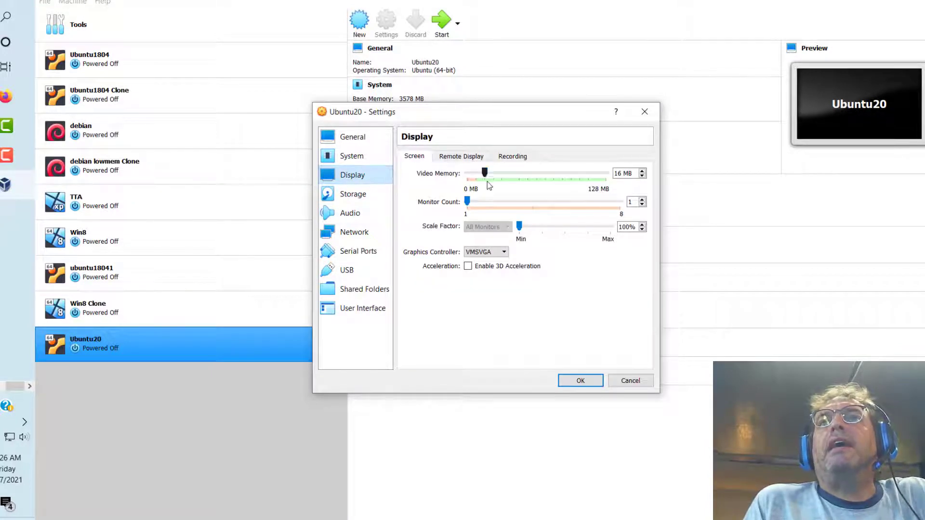
pyautogui.moveTo(484, 173); pyautogui.dragTo(562, 182)
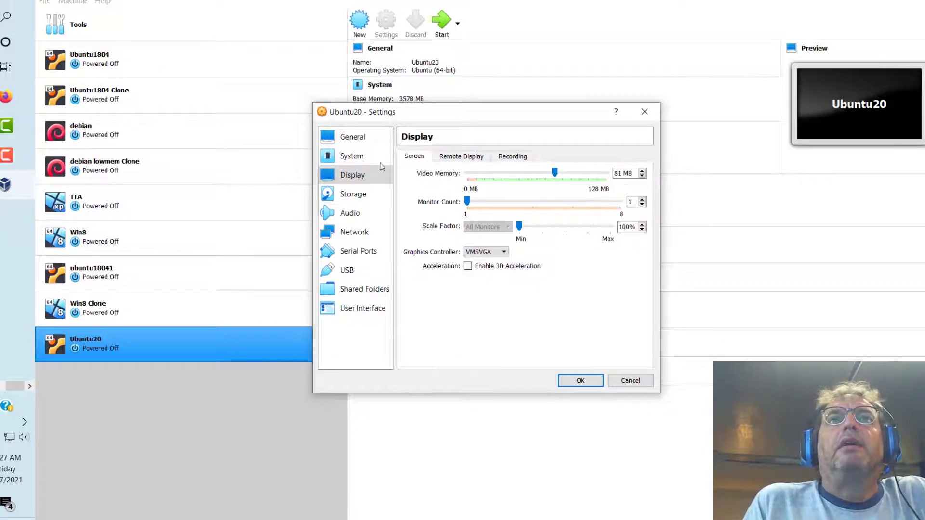
pyautogui.click(357, 158)
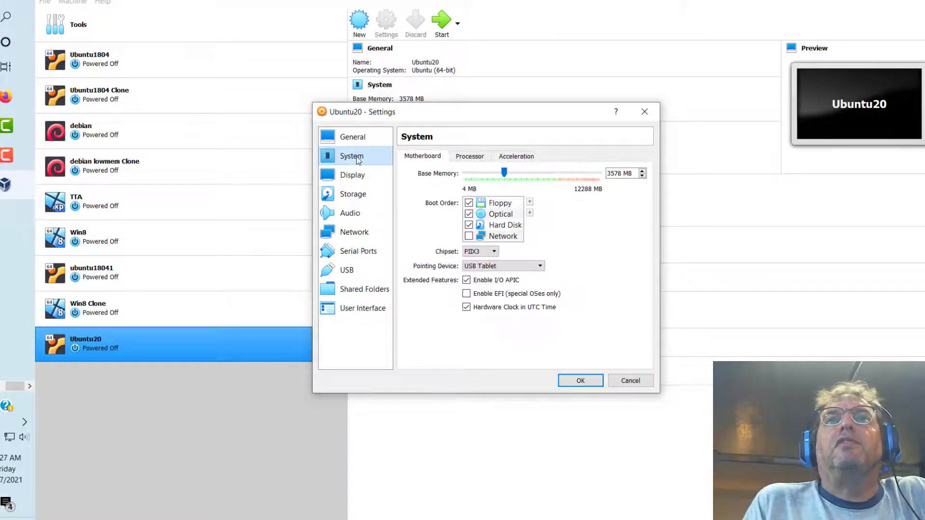
# Step: Uncheck Floppy in the boot order, leaving Optical then Hard Disk
pyautogui.click(469, 203)
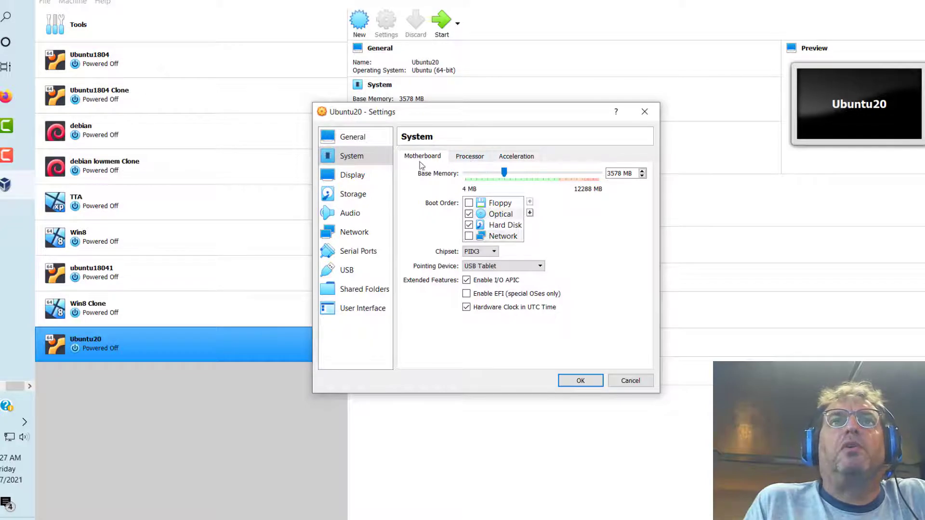
pyautogui.click(354, 195)
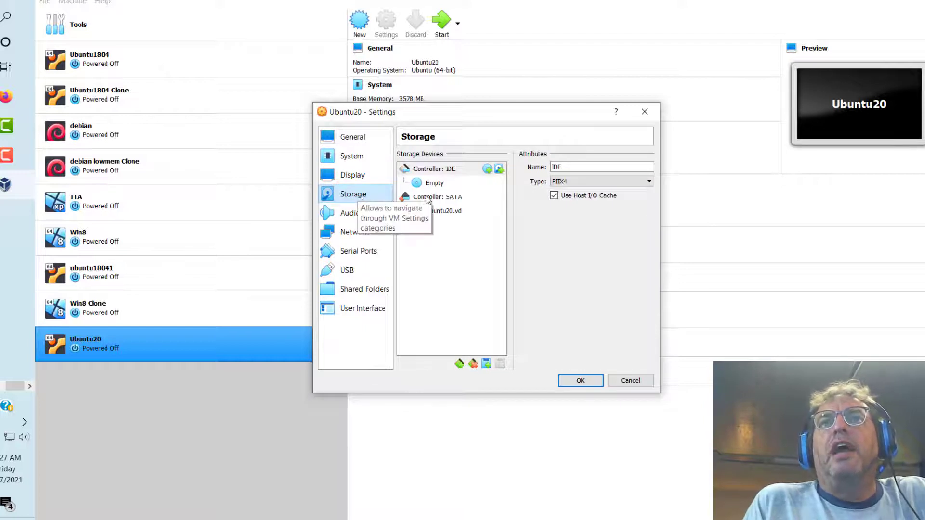
# Step: Select the empty IDE optical drive and choose to load a disk file into it
pyautogui.moveTo(425, 213)
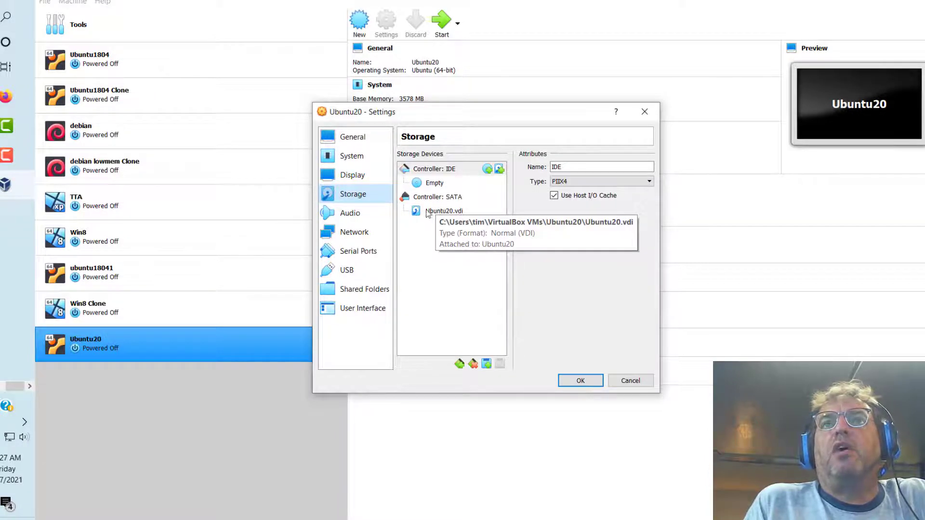
pyautogui.click(435, 187)
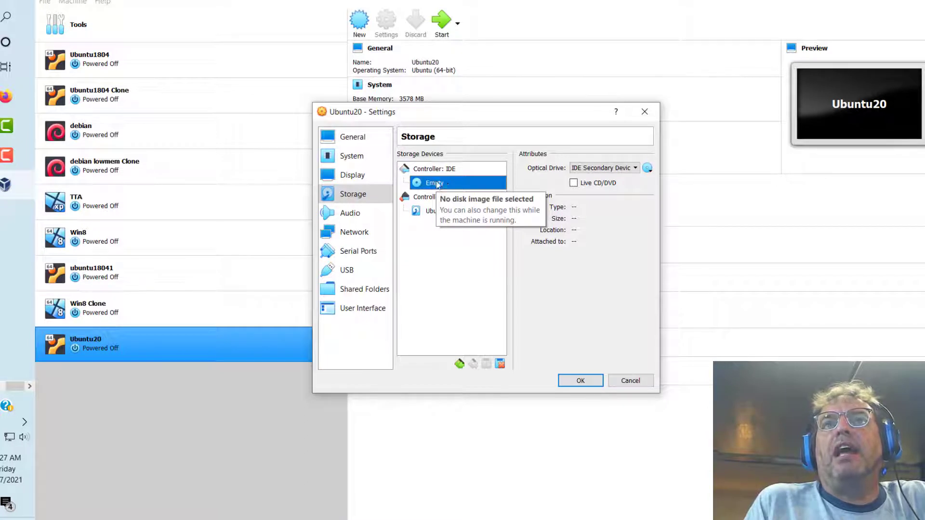
pyautogui.click(647, 168)
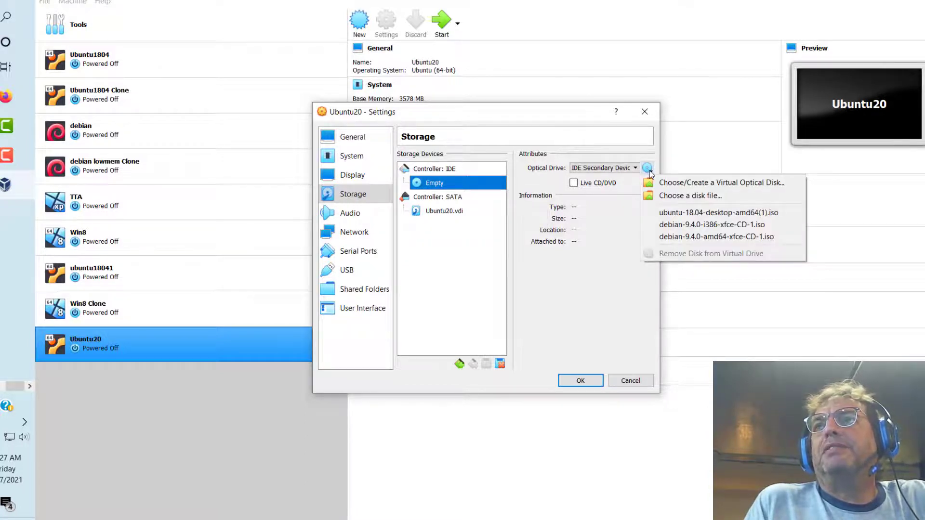
pyautogui.click(675, 196)
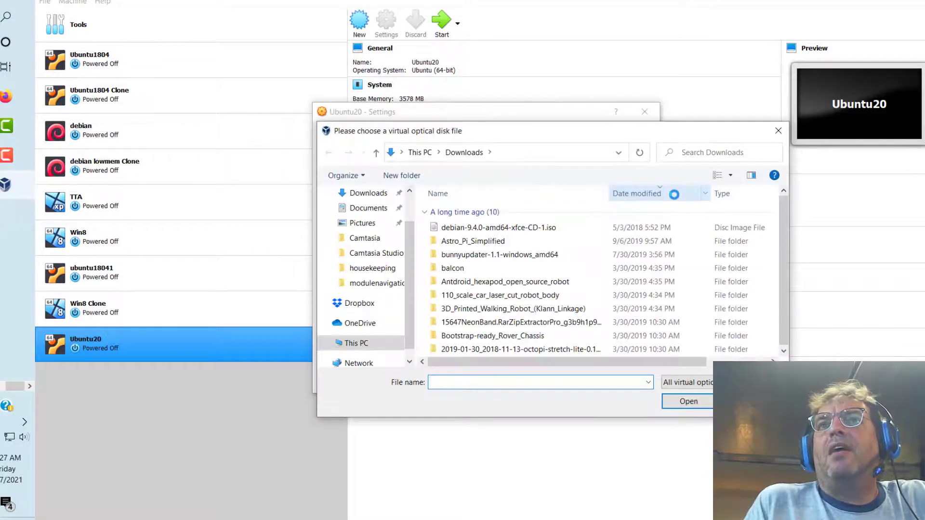
# Step: Load ubuntu-20.04.2.0-desktop-amd64.iso from Downloads into the optical drive
pyautogui.click(378, 195)
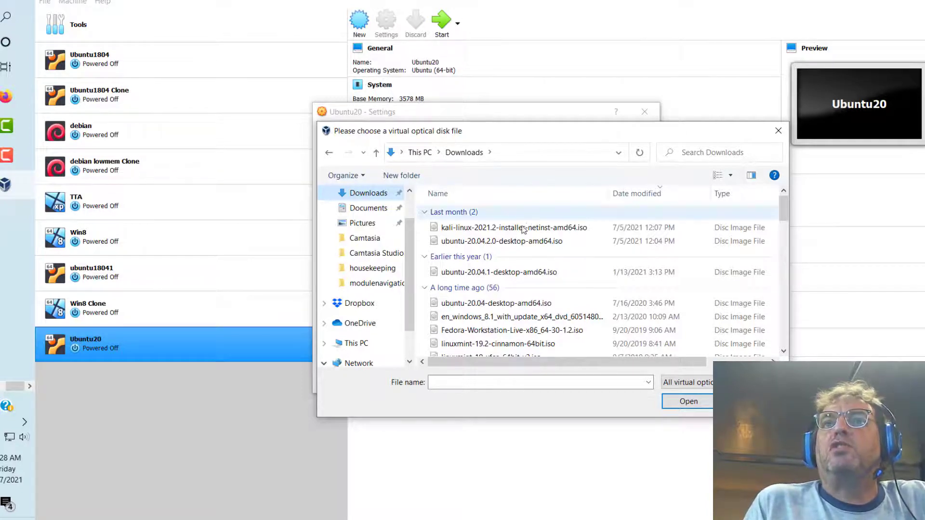
pyautogui.click(495, 243)
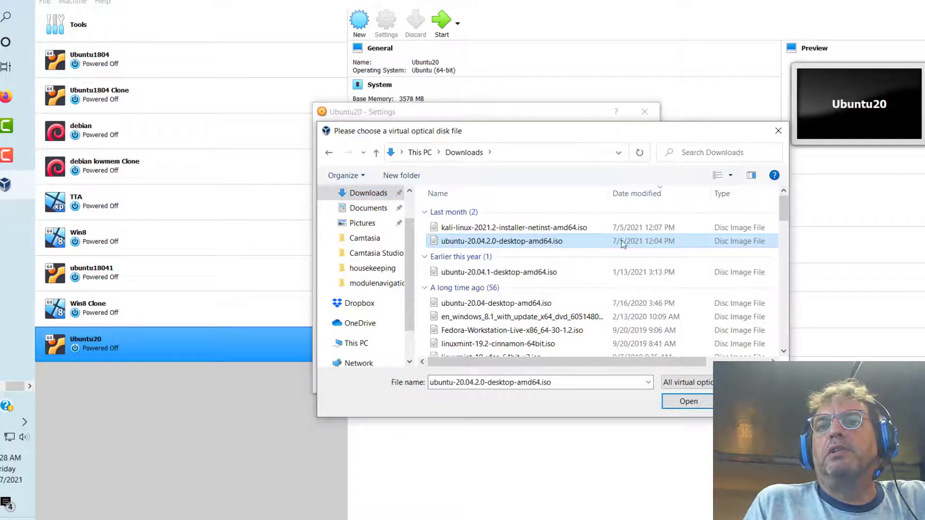
pyautogui.click(681, 403)
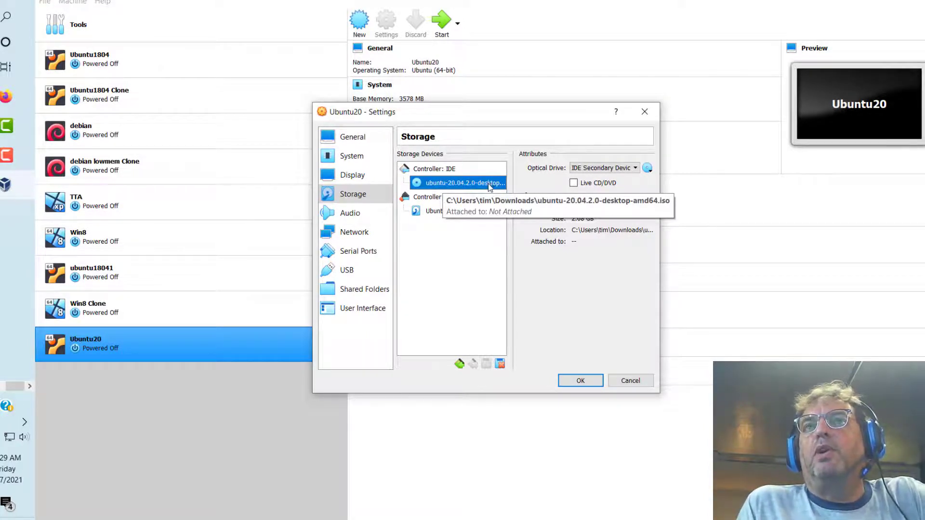
# Step: Save the settings, start Ubuntu20, and maximize its window as the installer boots
pyautogui.click(574, 380)
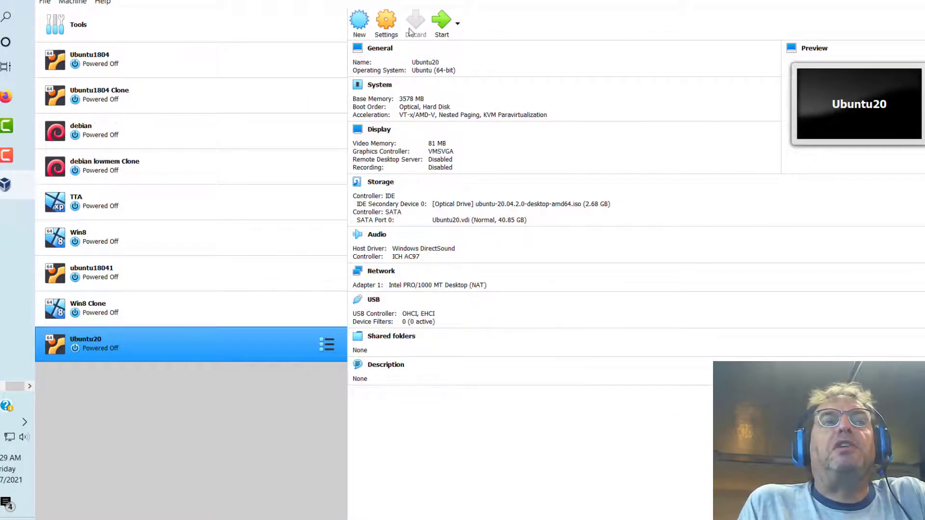
pyautogui.click(439, 28)
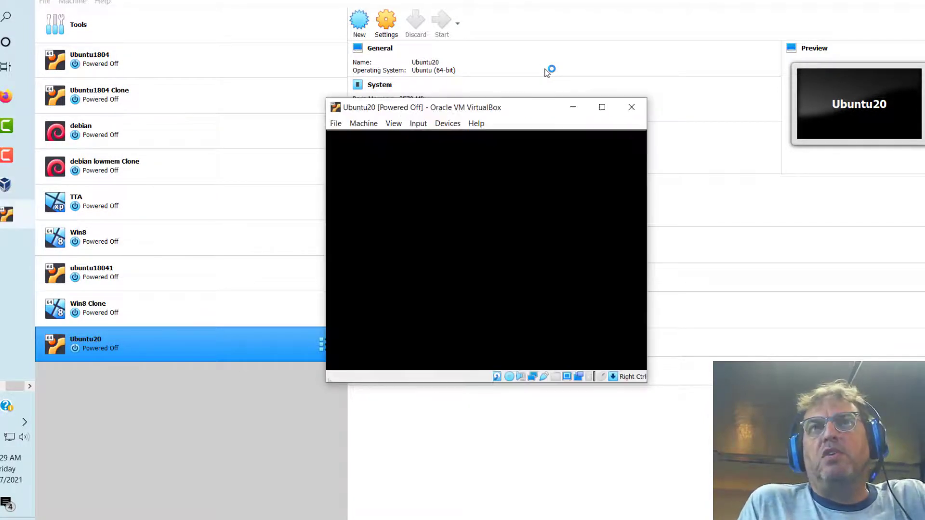
pyautogui.click(602, 107)
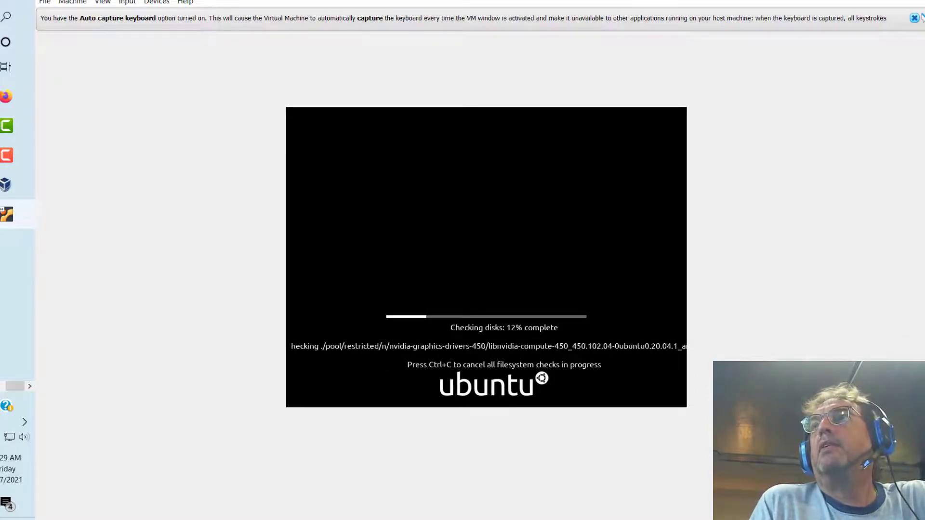
pyautogui.click(5, 185)
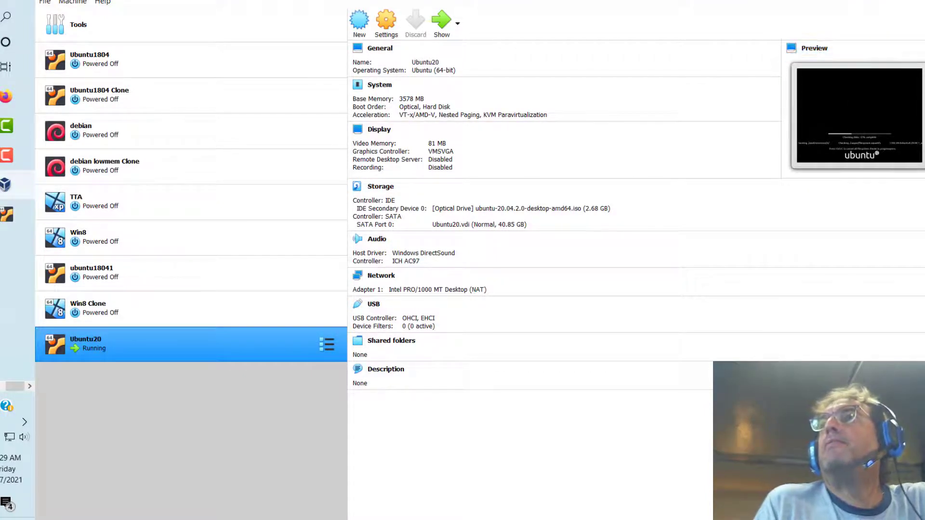
pyautogui.click(838, 1)
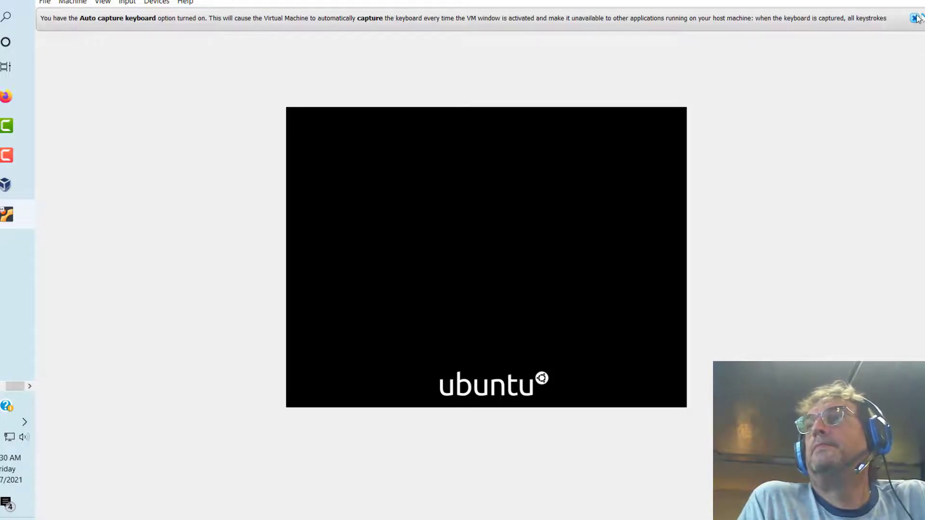
# Step: Close the keyboard auto-capture notification bar in the Ubuntu20 VM window
pyautogui.click(914, 18)
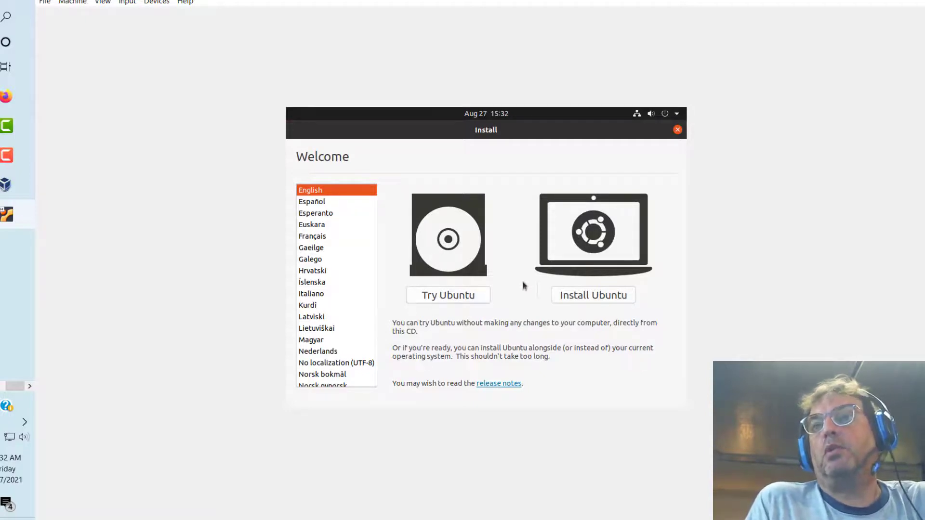
# Step: Begin the Ubuntu installation and keep the English (US) keyboard layout
pyautogui.click(602, 296)
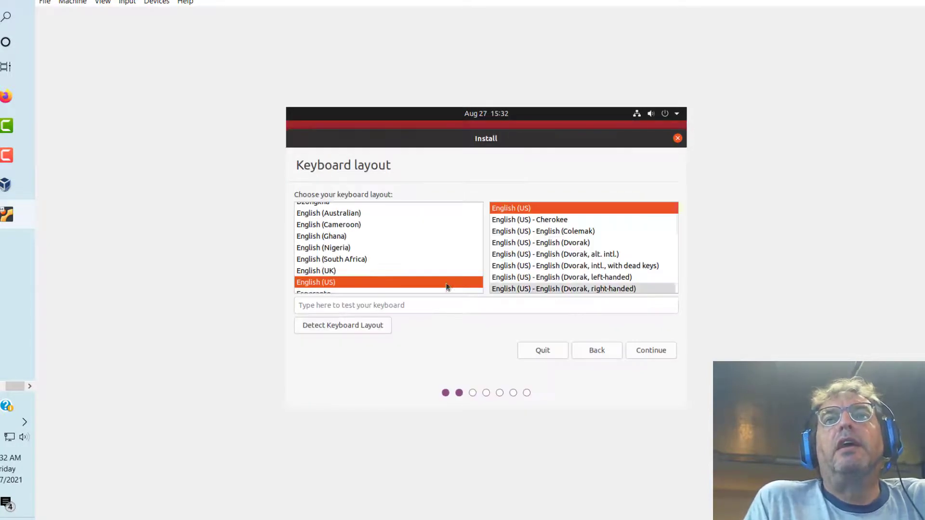
pyautogui.click(655, 351)
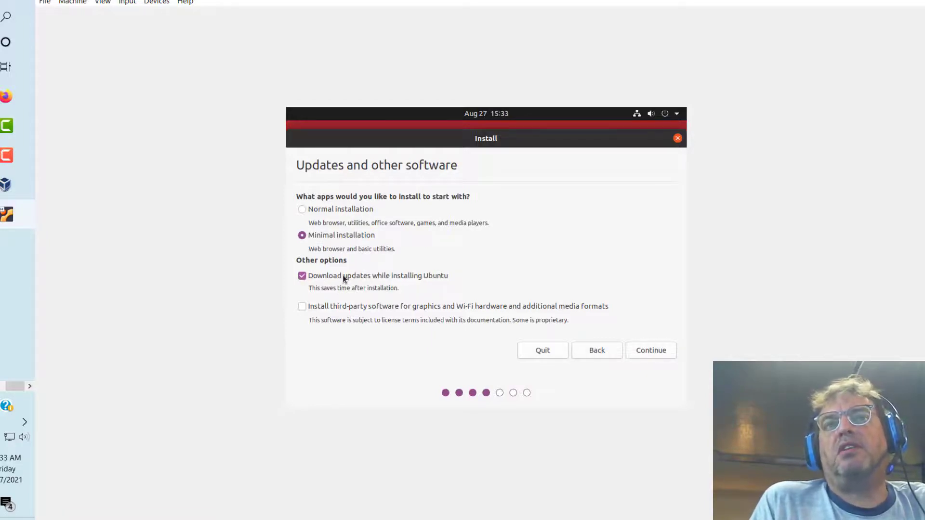
# Step: Choose Minimal installation with updates and third-party software for graphics and Wi-Fi, then proceed
pyautogui.click(302, 306)
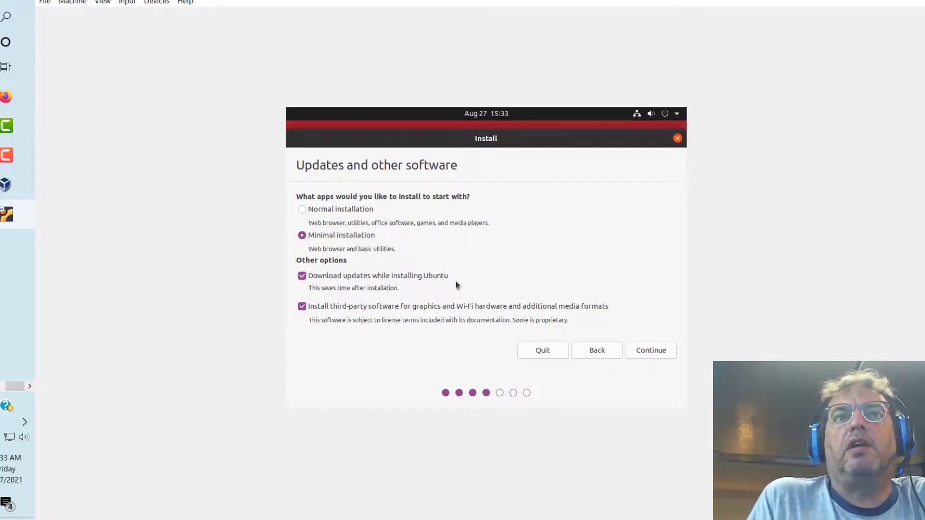
pyautogui.moveTo(568, 321); pyautogui.dragTo(513, 321)
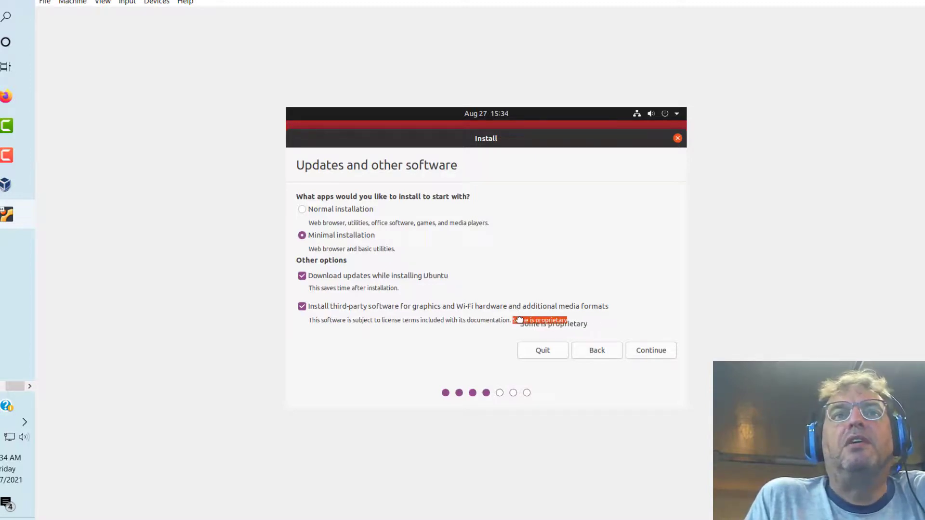
pyautogui.click(641, 351)
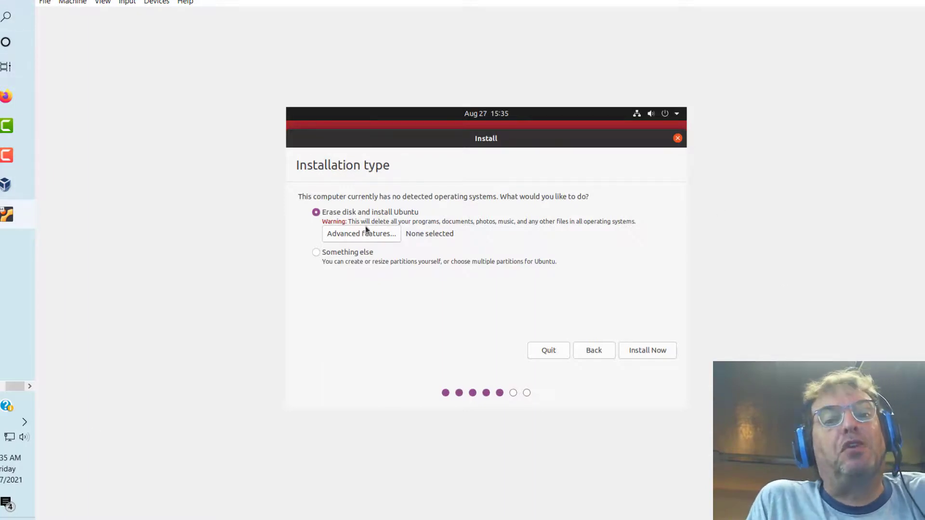
# Step: Install Ubuntu on the erased disk and confirm writing the partition changes
pyautogui.click(648, 351)
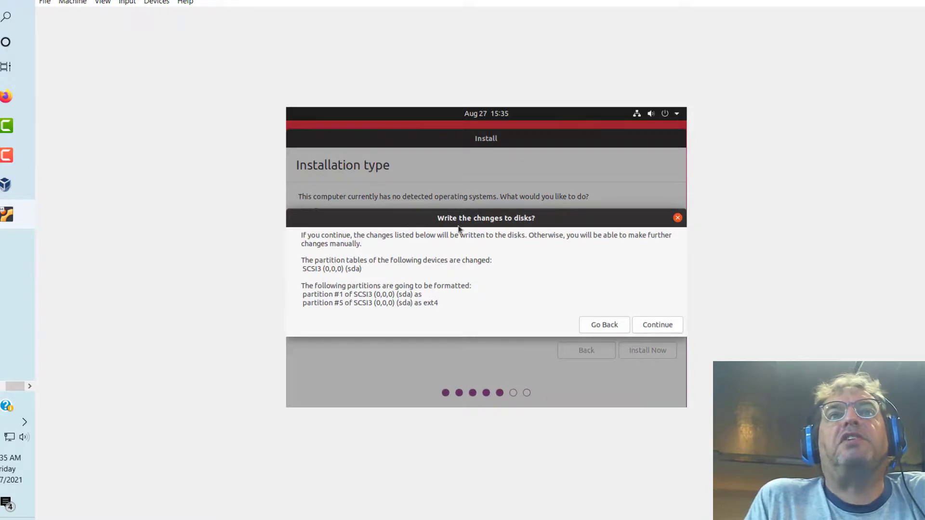
pyautogui.click(655, 325)
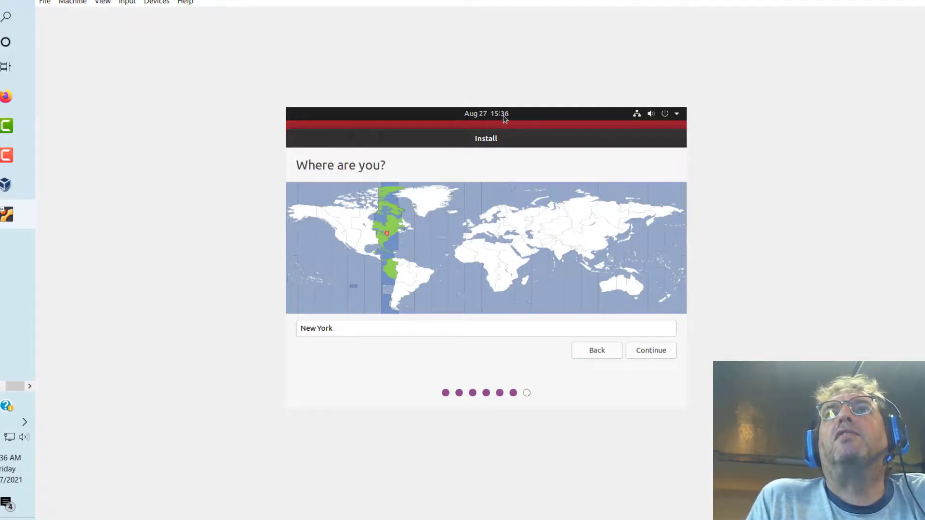
# Step: Accept New York as the installer's location
pyautogui.click(650, 351)
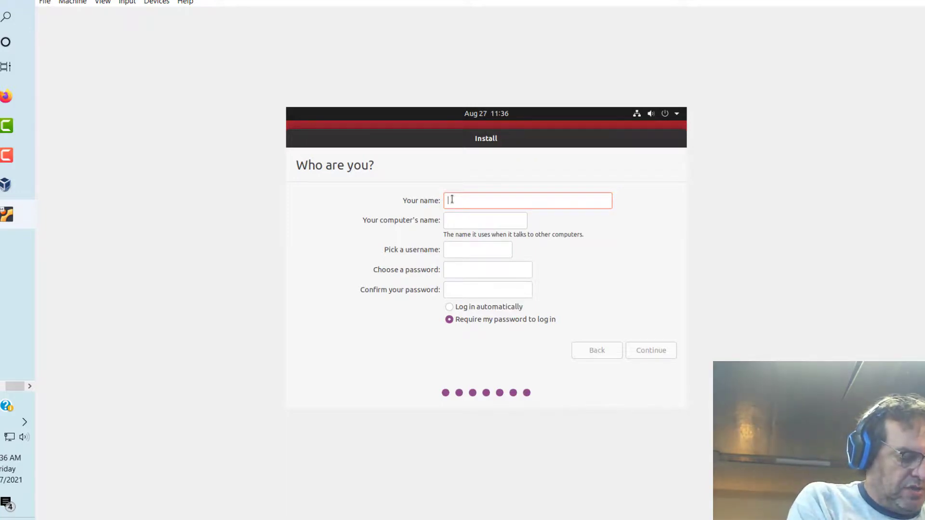
# Step: Enter the account name, password and its confirmation, enable automatic login, and start installing
pyautogui.write('students')
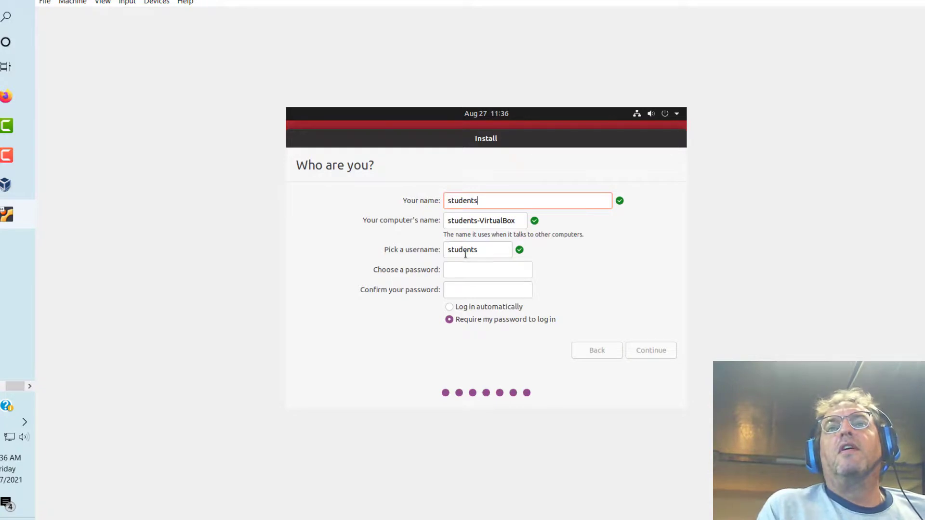
pyautogui.click(467, 270)
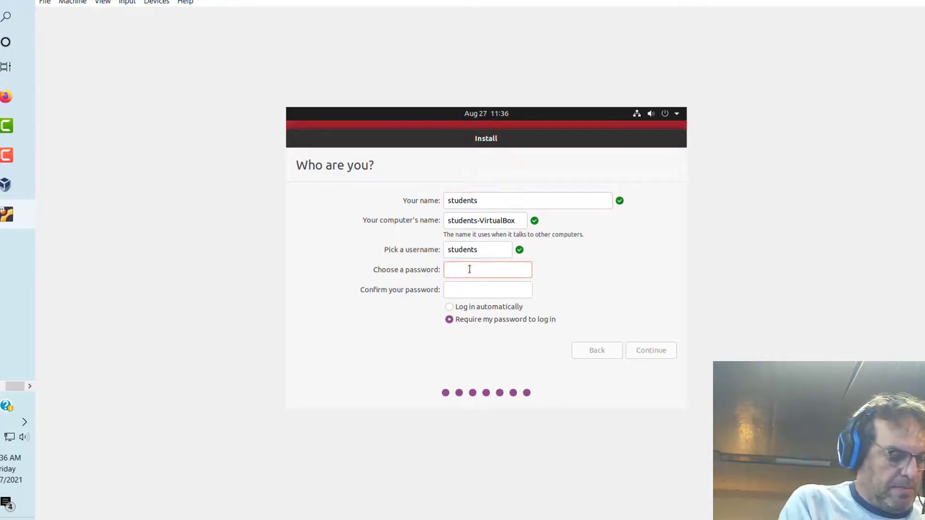
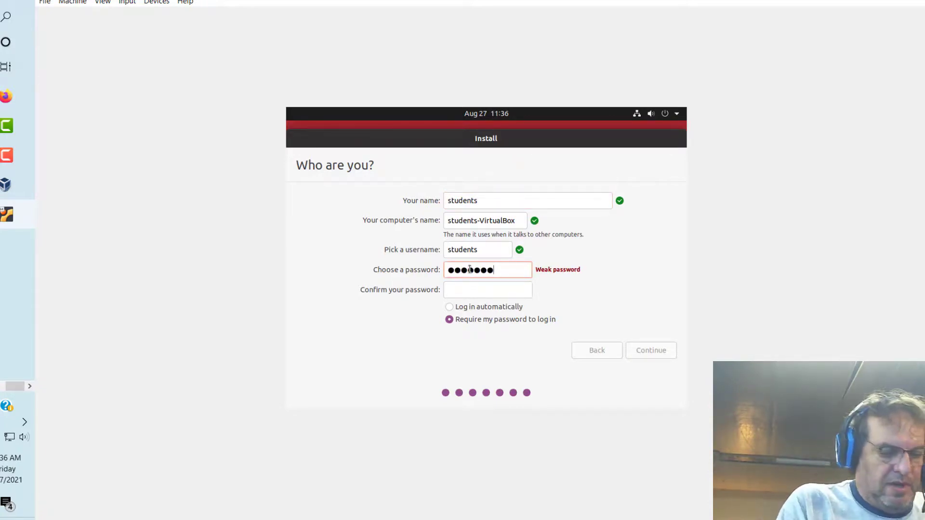
pyautogui.click(456, 289)
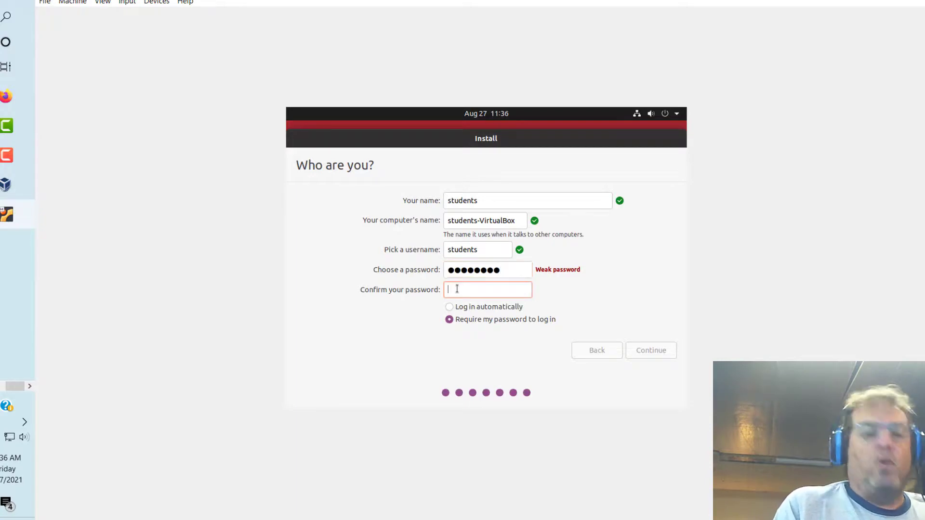
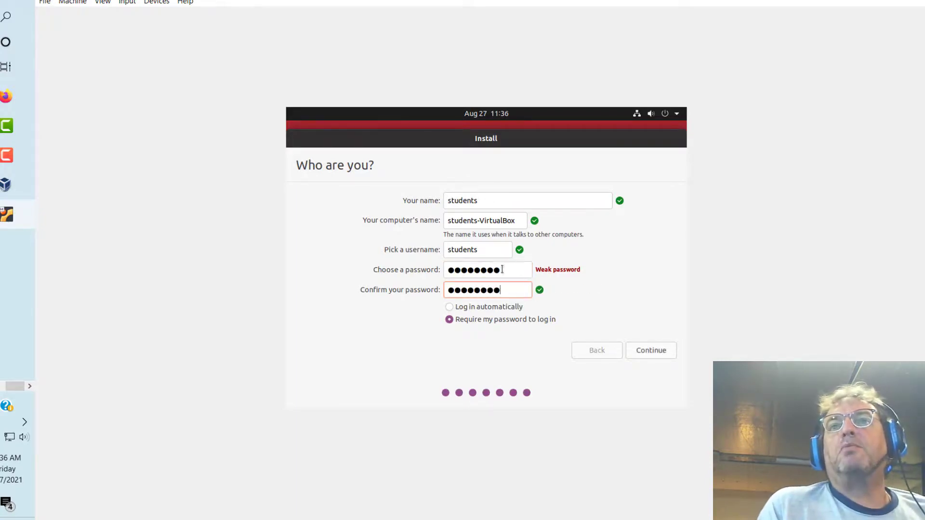
pyautogui.click(449, 308)
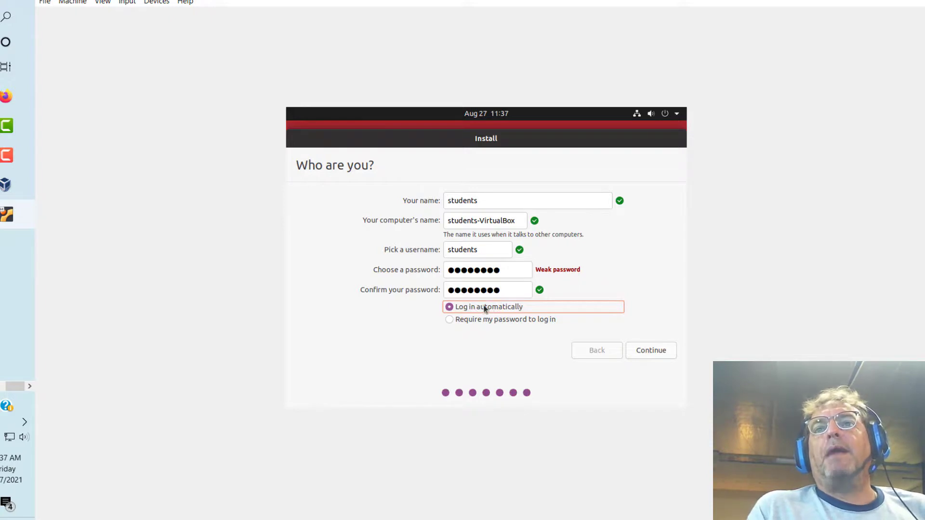
pyautogui.click(646, 351)
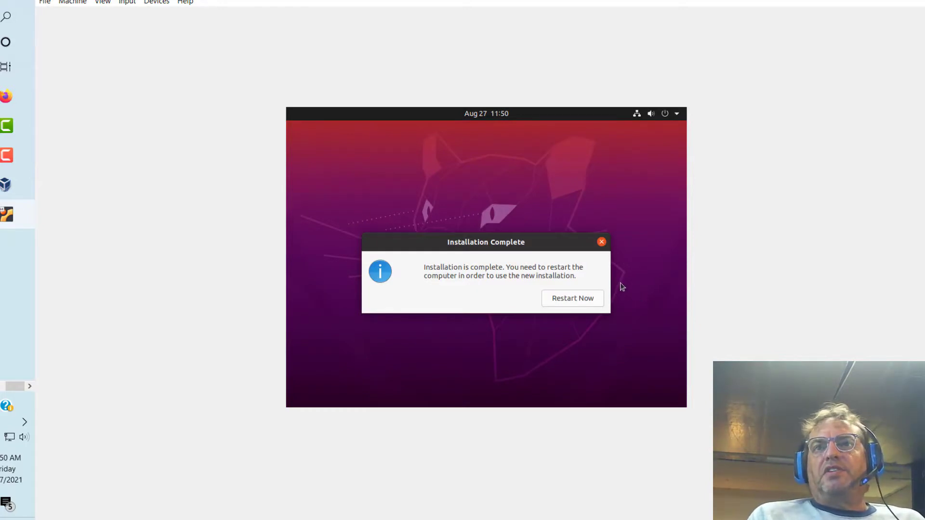
# Step: Restart the VM once Installation Complete appears
pyautogui.click(571, 299)
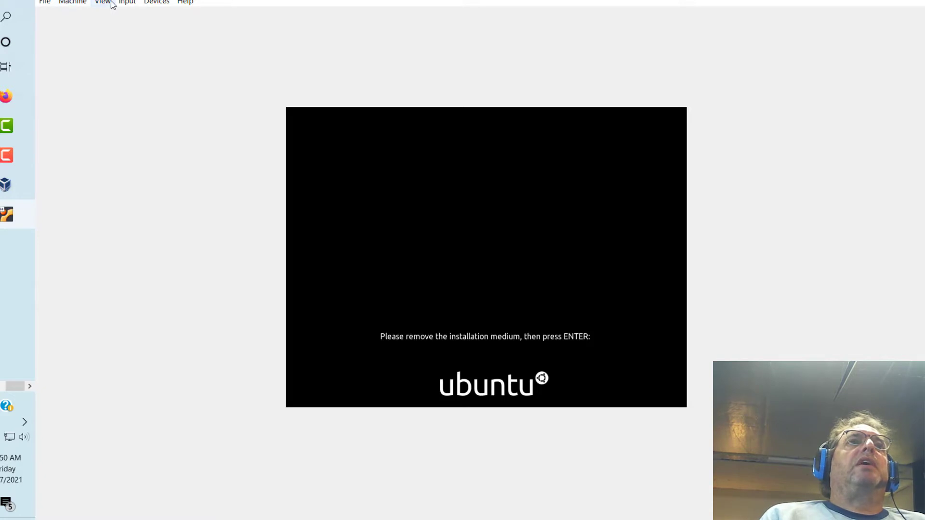
# Step: Remove the Ubuntu ISO via Devices > Optical Drives and press Enter to reboot
pyautogui.click(157, 3)
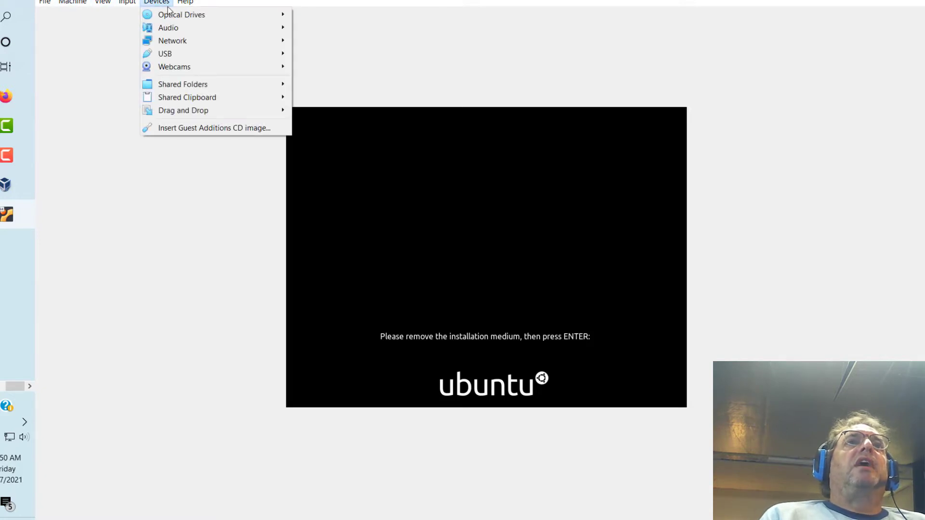
pyautogui.moveTo(172, 17)
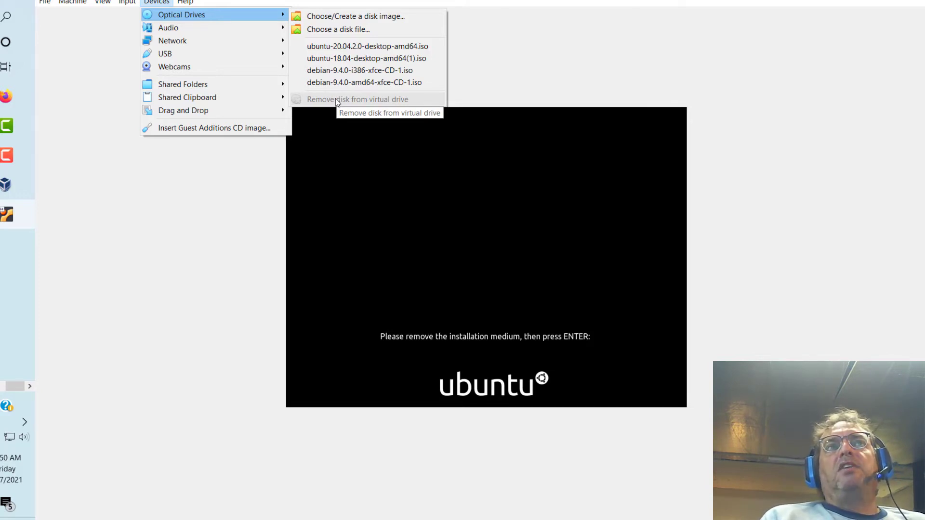
pyautogui.click(612, 222)
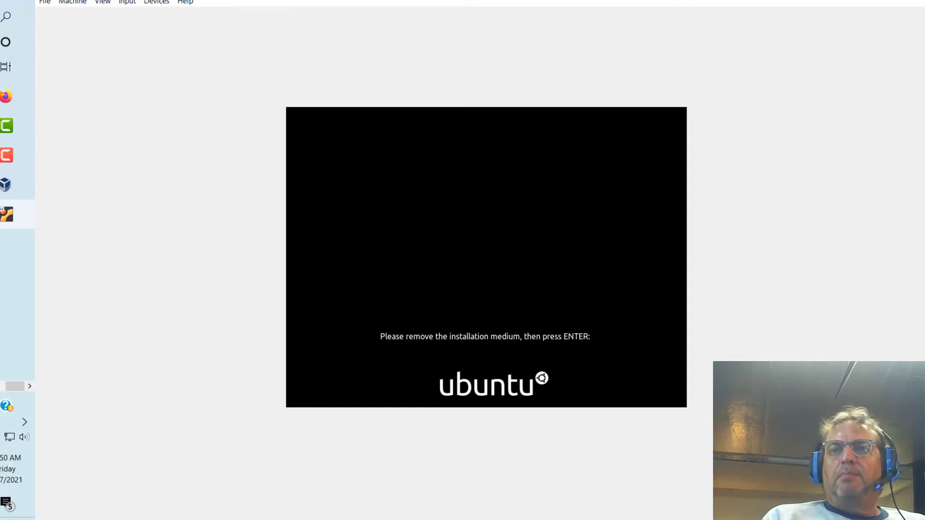
pyautogui.press('Return')
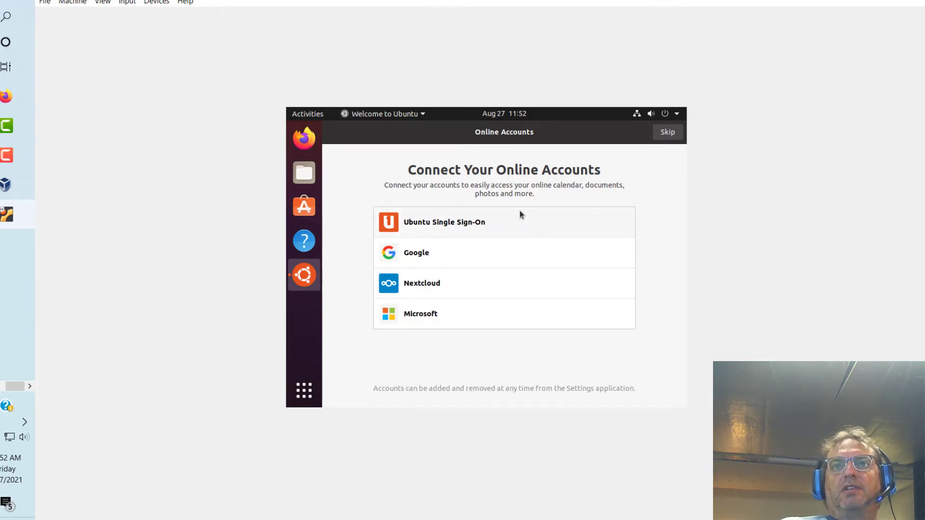
# Step: Skip online accounts and Livepatch, decline sending system info, leave location services off, and finish
pyautogui.click(667, 132)
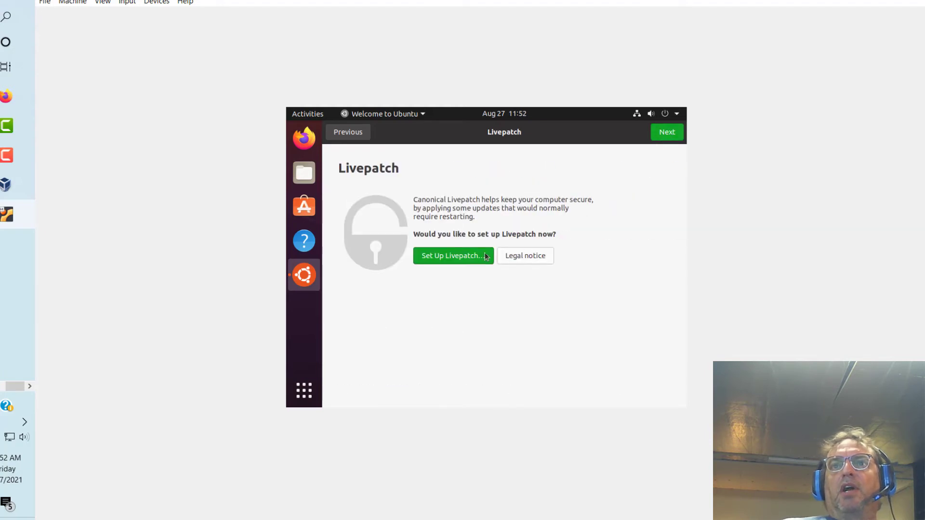
pyautogui.click(668, 133)
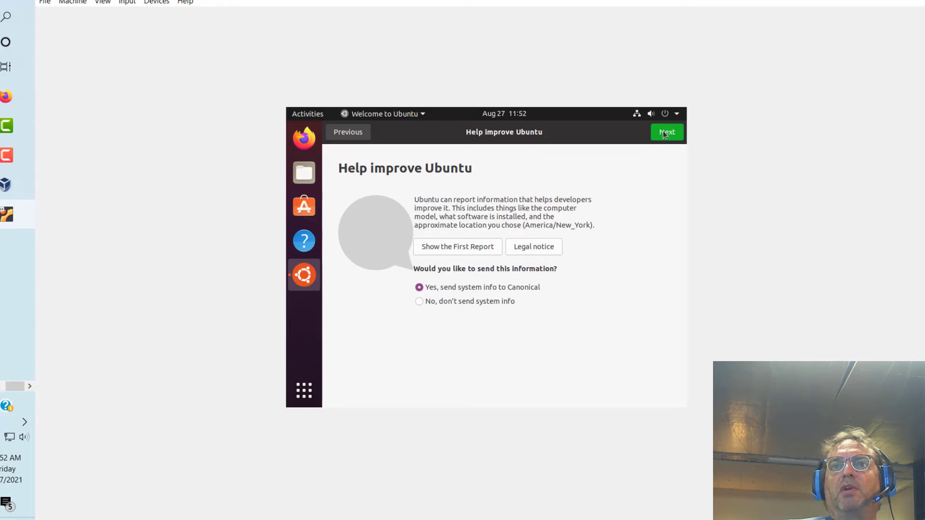
pyautogui.click(417, 303)
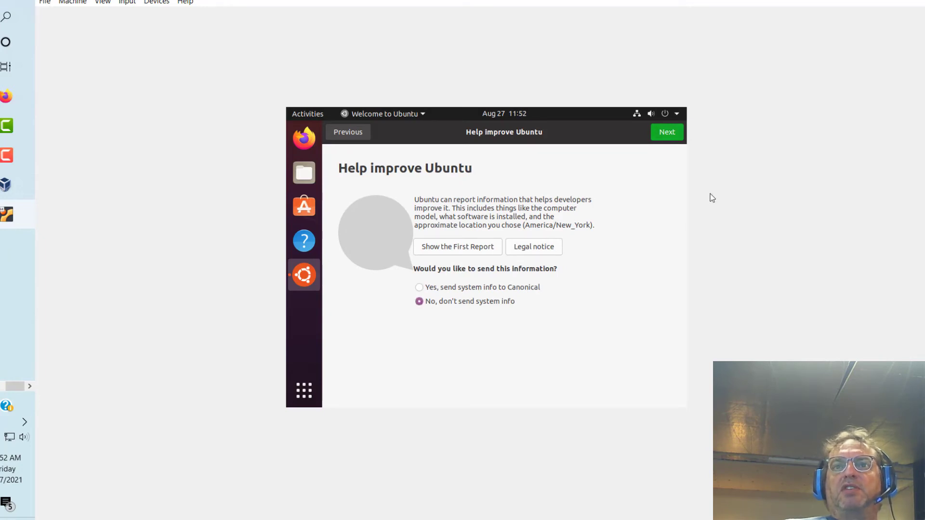
pyautogui.click(667, 134)
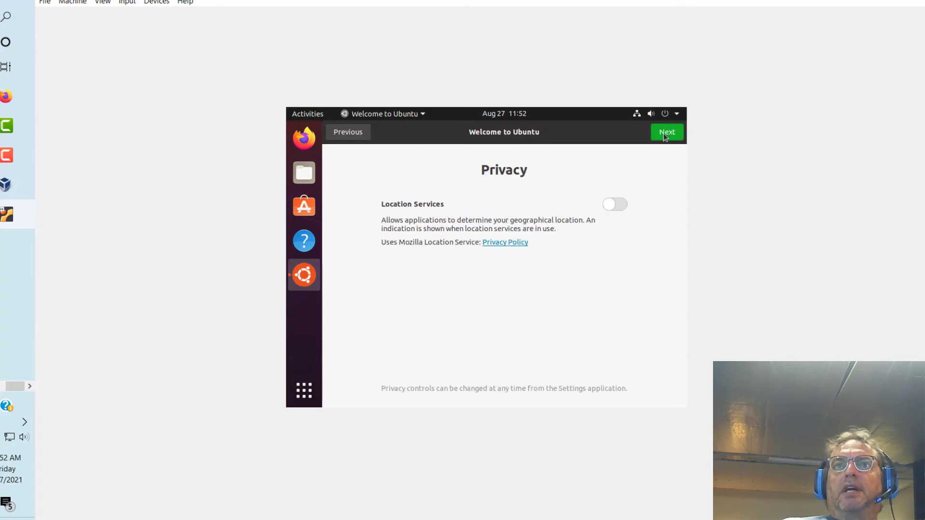
pyautogui.click(663, 134)
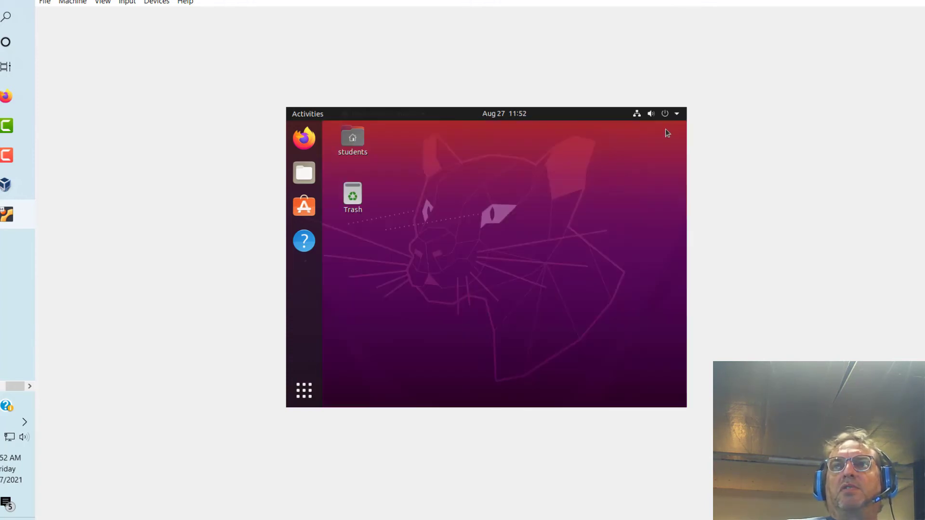
pyautogui.click(666, 133)
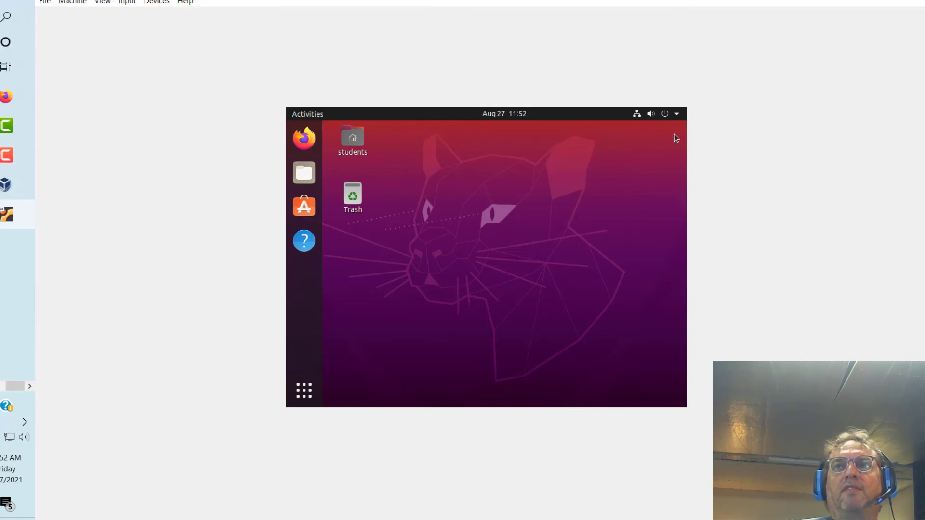